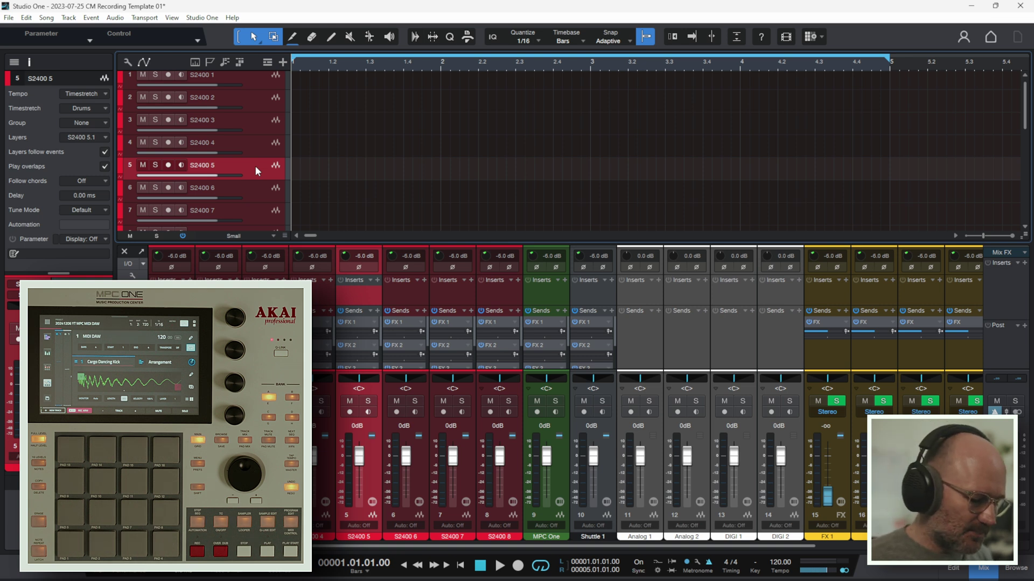
# Open Options with Ctrl+comma and go to the External Devices page
pyautogui.hotkey('ctrl', ',')
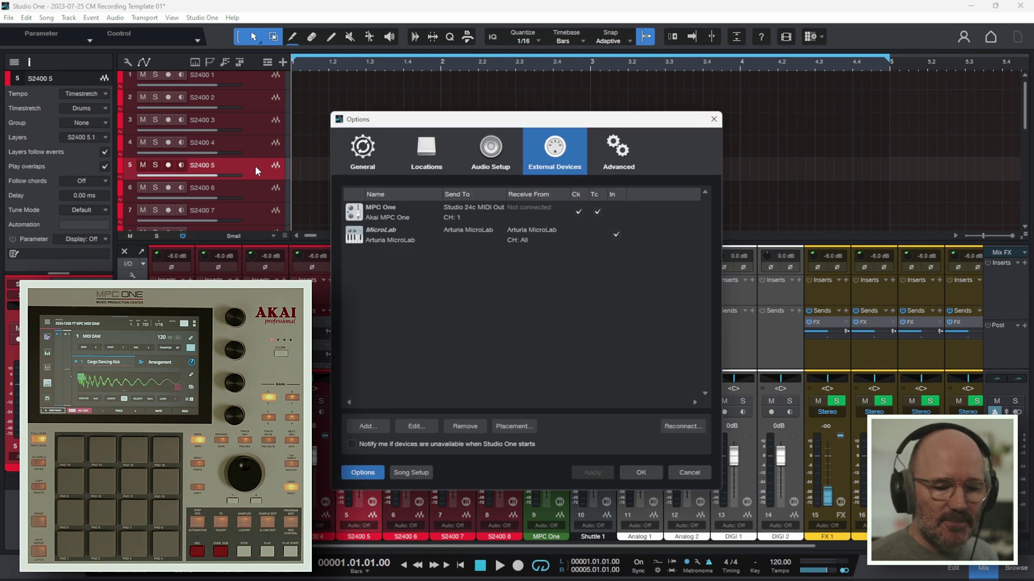
pyautogui.click(376, 154)
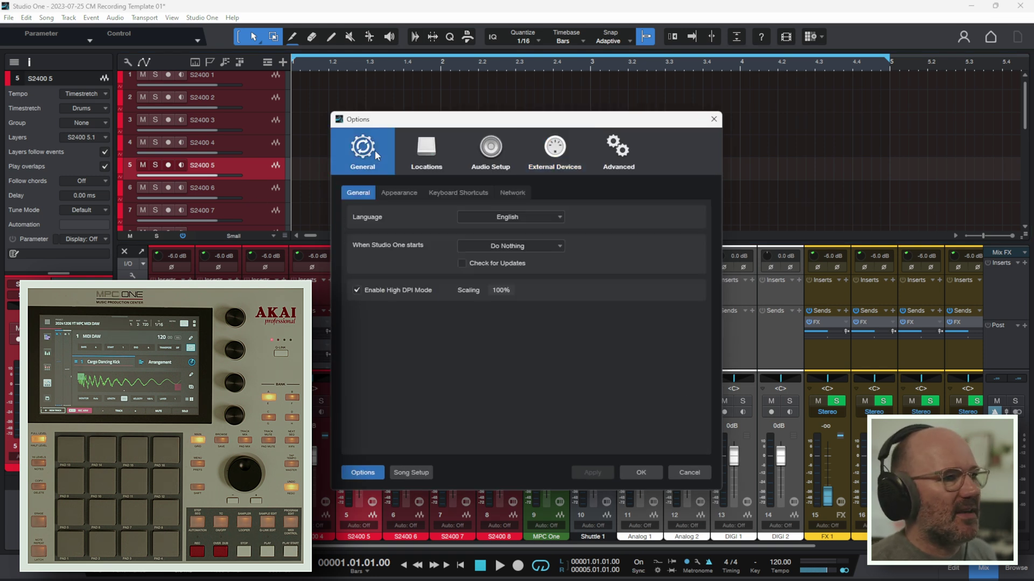
pyautogui.click(563, 154)
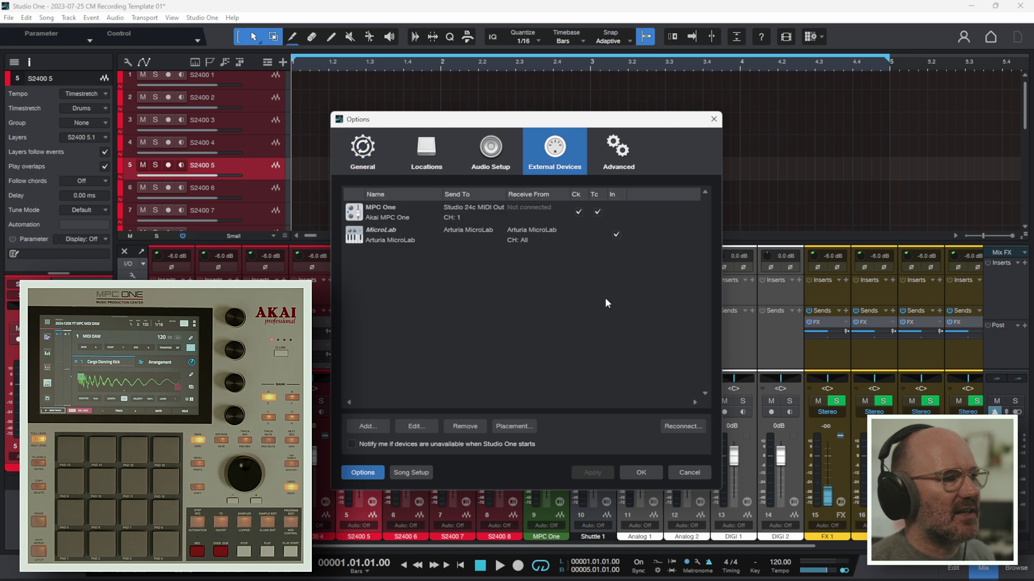
# Review the MPC One device's clock settings without changes, then start adding a new device
pyautogui.click(422, 215)
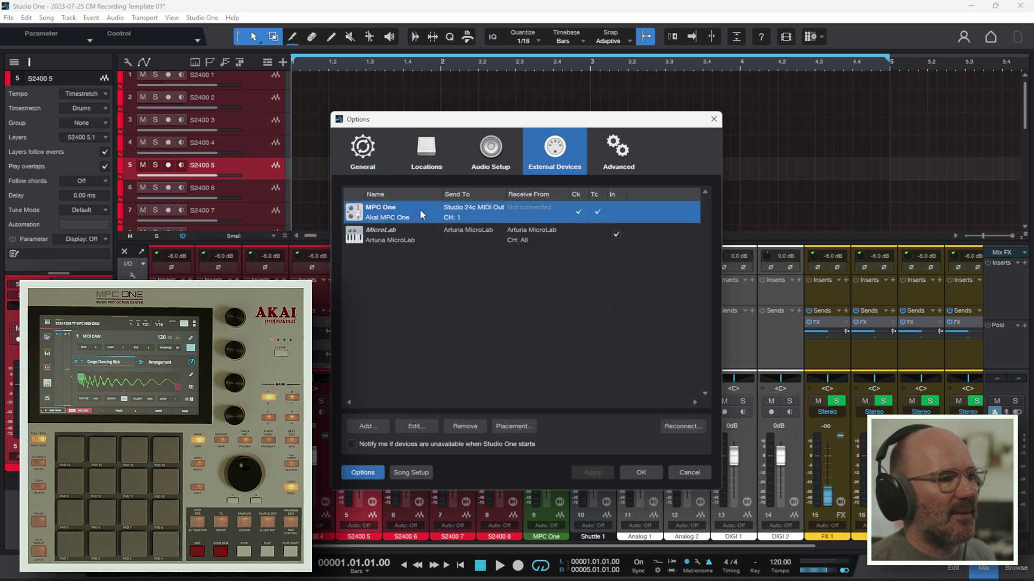
pyautogui.click(418, 425)
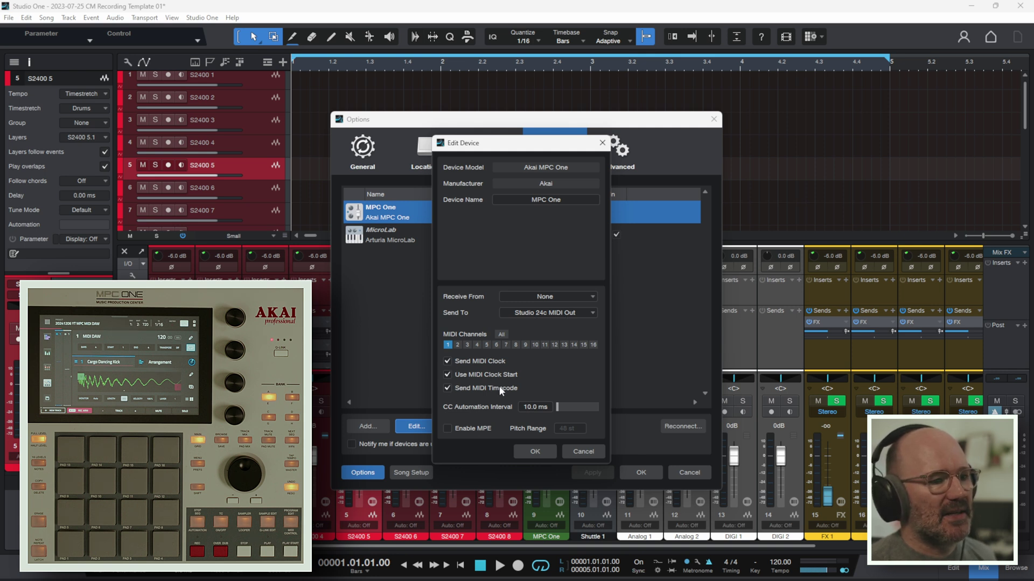
pyautogui.click(583, 452)
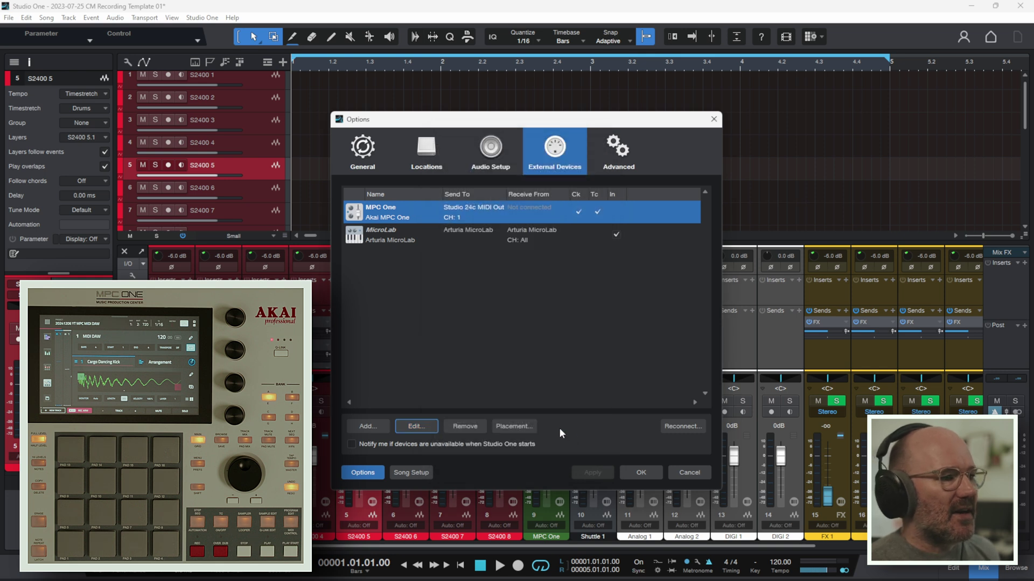
pyautogui.click(366, 426)
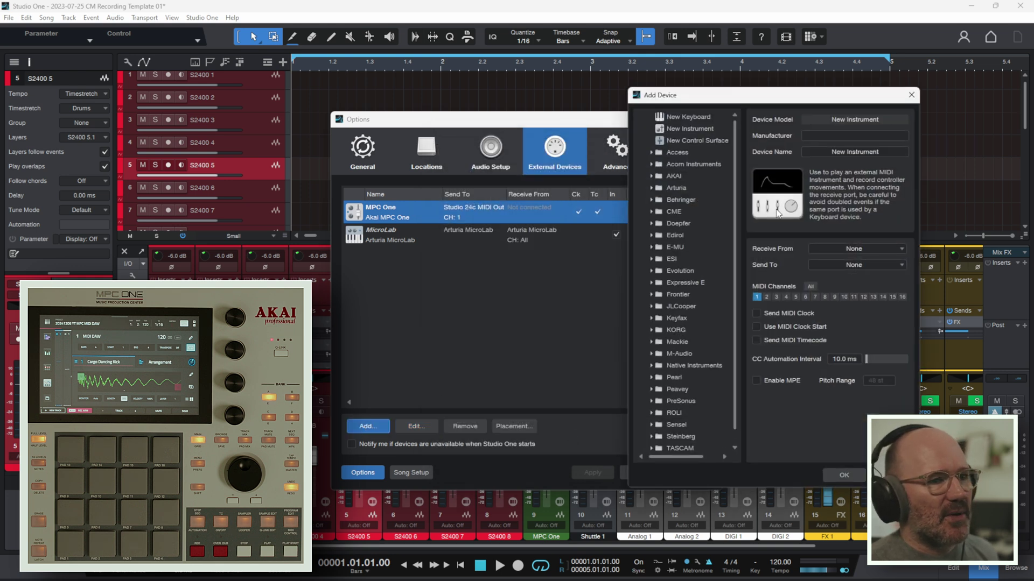
# Select New Instrument and browse the AKAI device models in Add Device
pyautogui.click(686, 129)
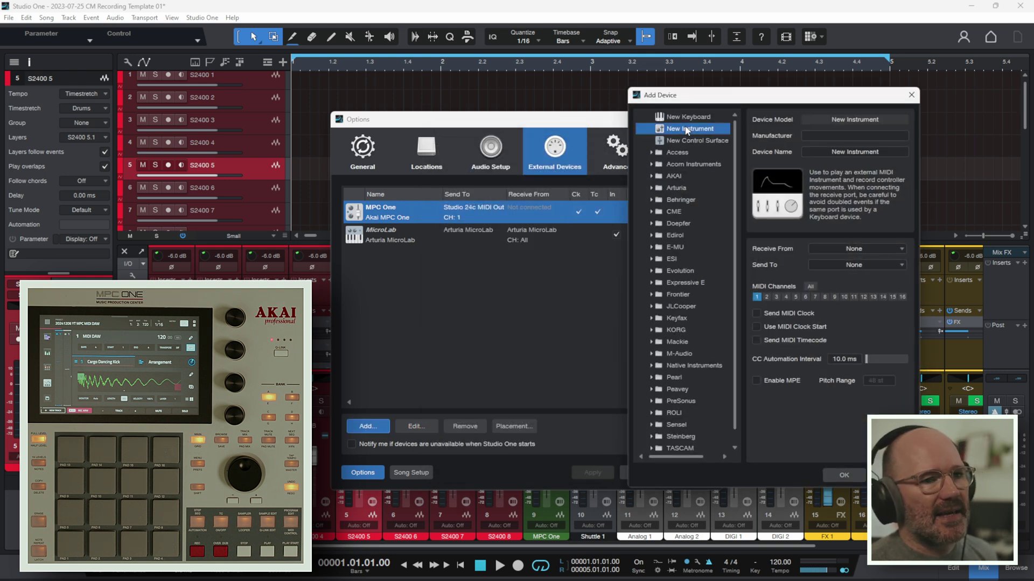
pyautogui.click(648, 176)
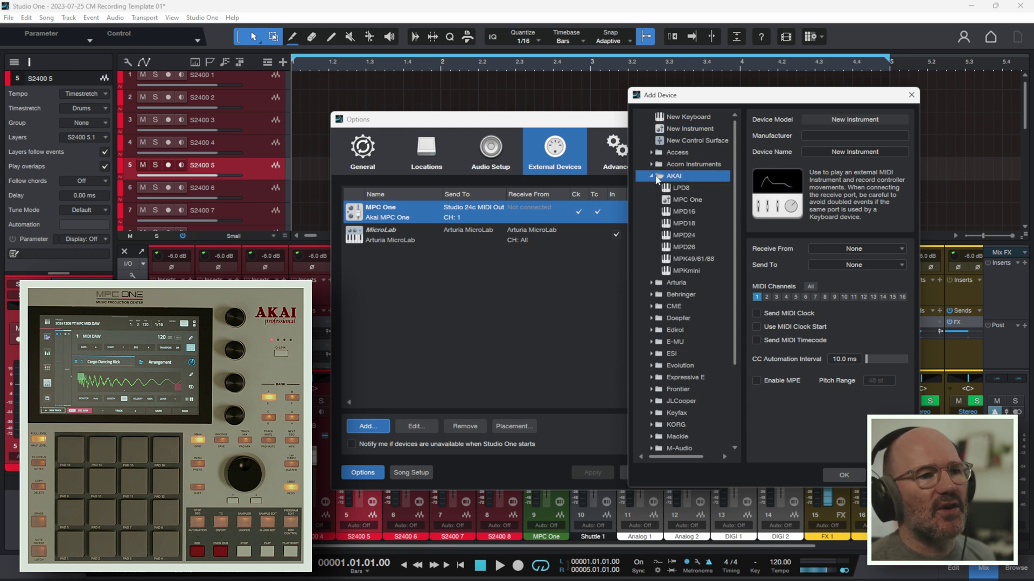
pyautogui.click(654, 177)
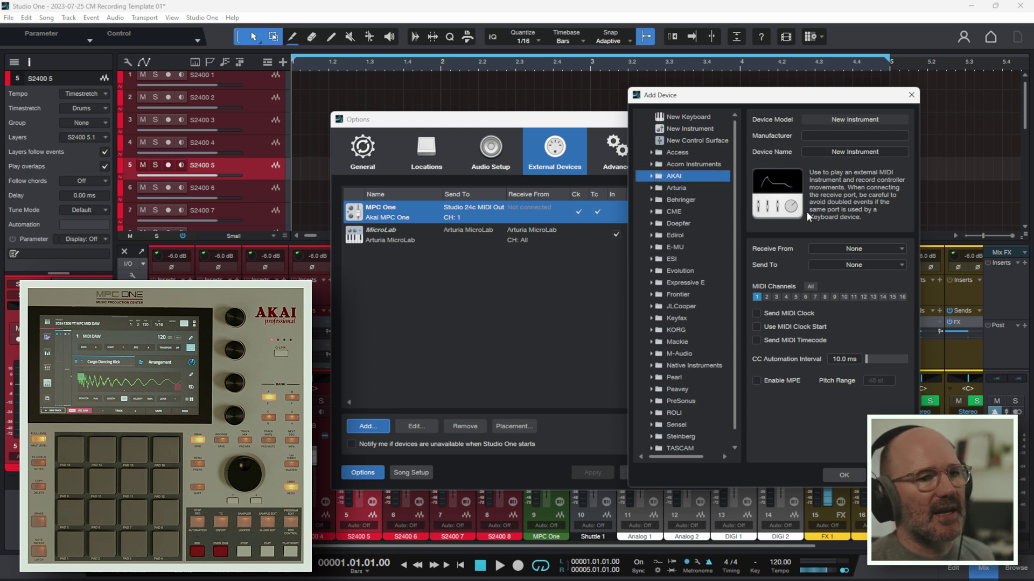
# Check the Receive From and Send To port options, then cancel Add Device
pyautogui.click(876, 250)
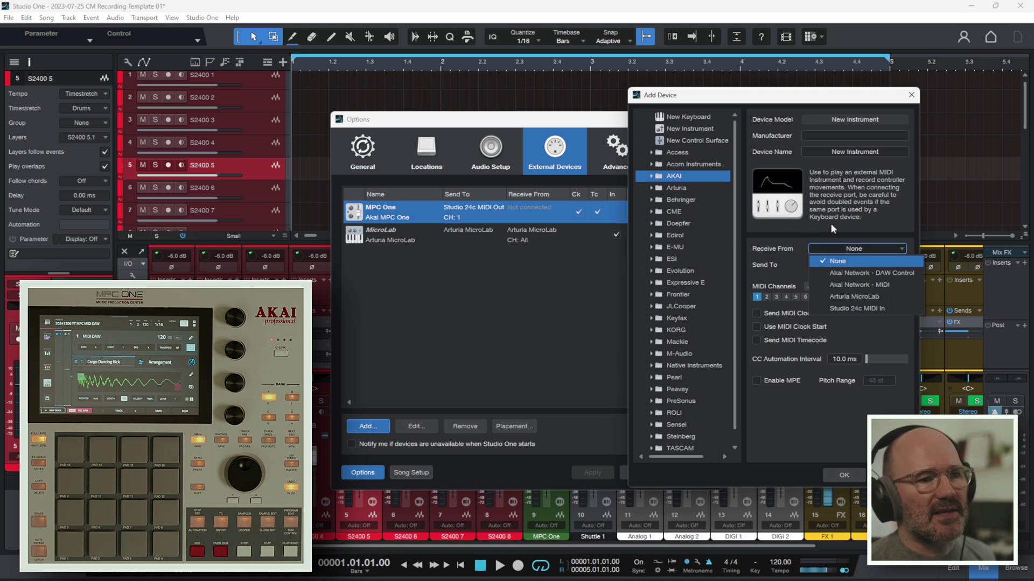
pyautogui.click(831, 225)
pyautogui.click(891, 265)
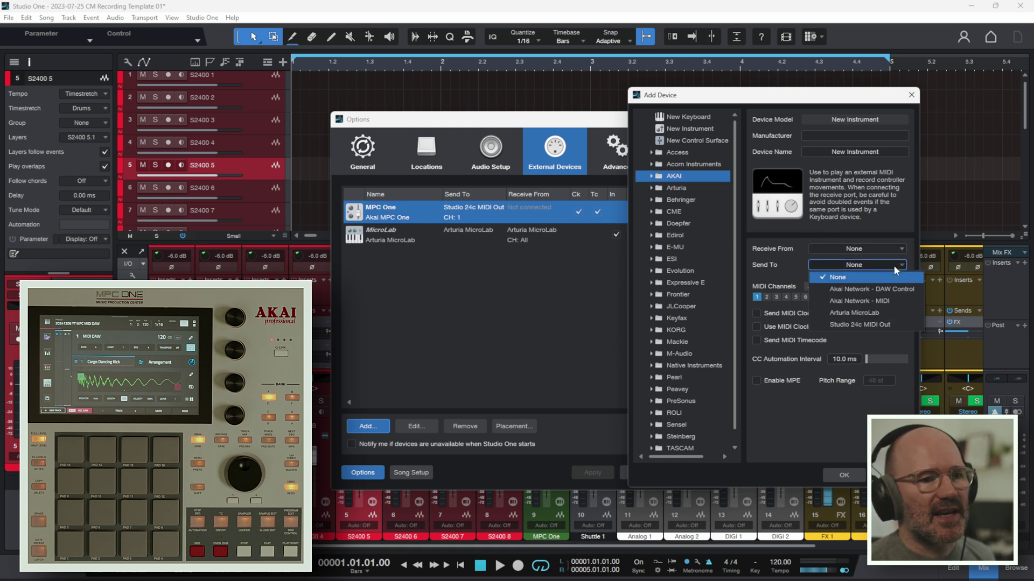
pyautogui.click(780, 254)
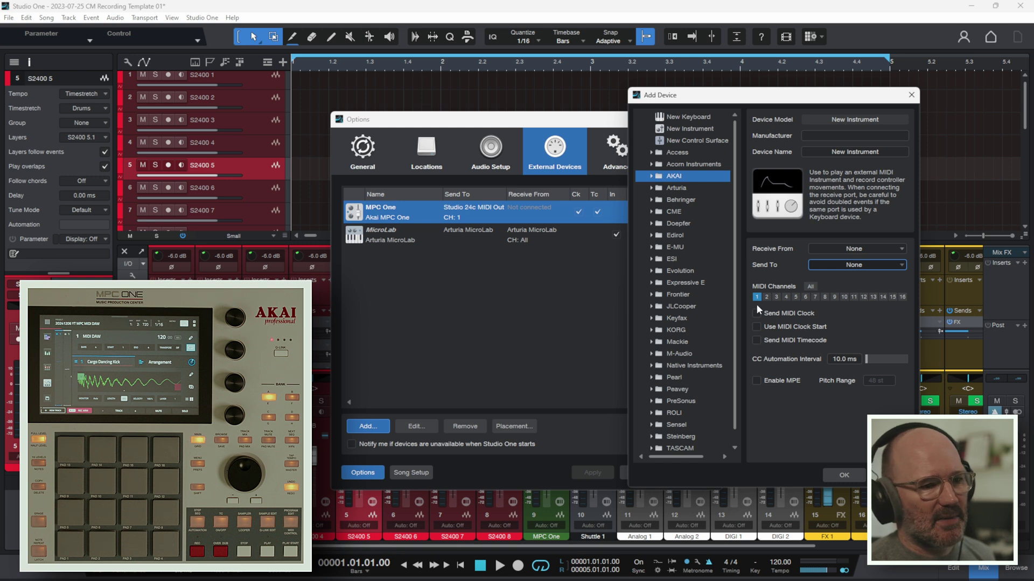
pyautogui.press('Escape')
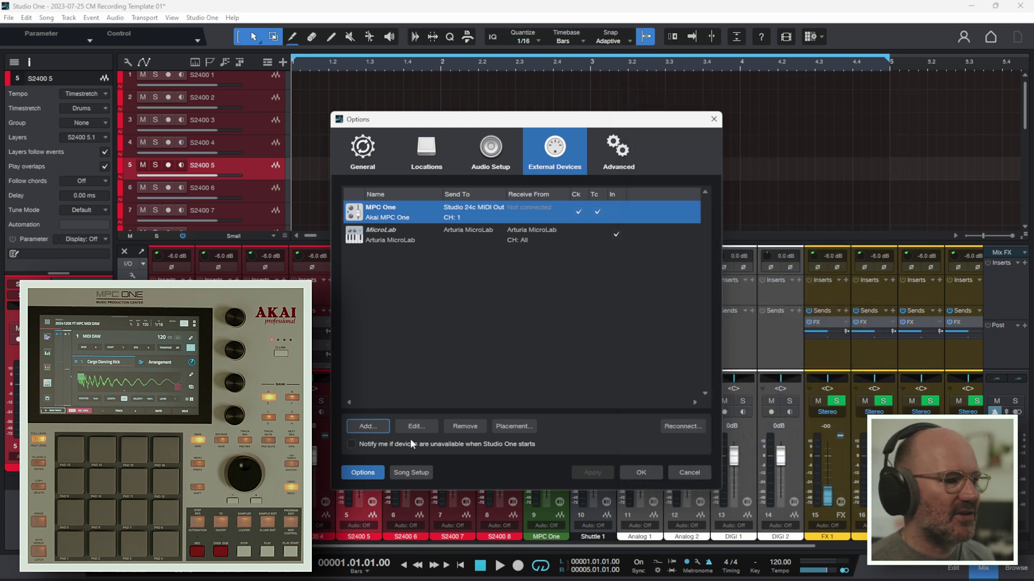
# Recheck the MPC One's MIDI clock settings, then close Options without applying changes
pyautogui.click(415, 427)
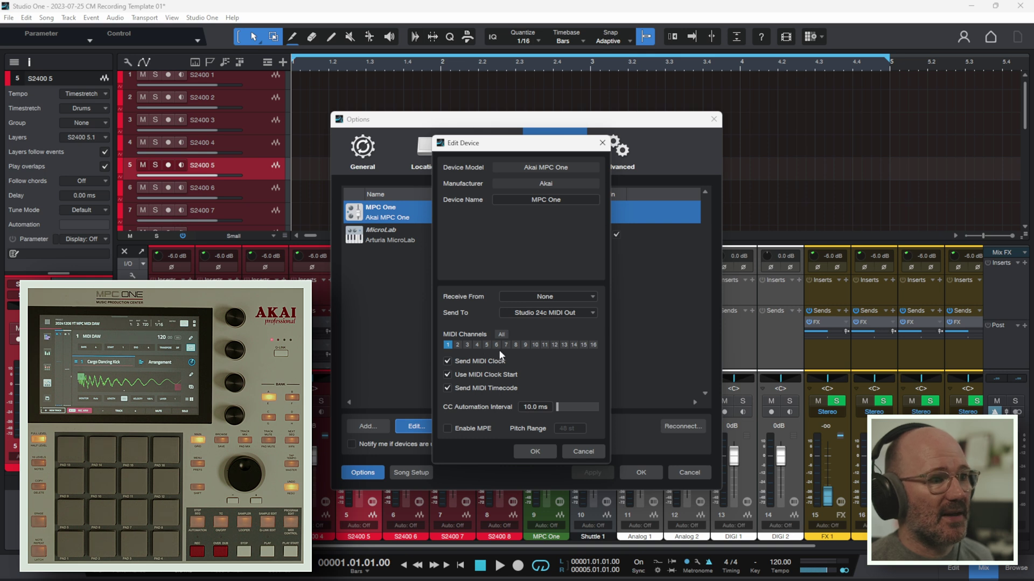
pyautogui.press('Escape')
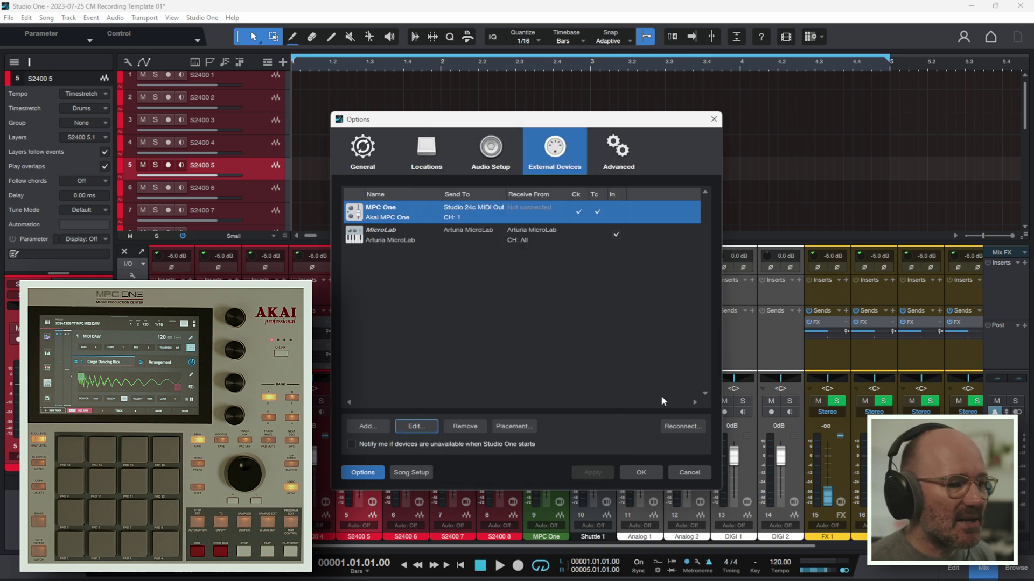
pyautogui.click(692, 474)
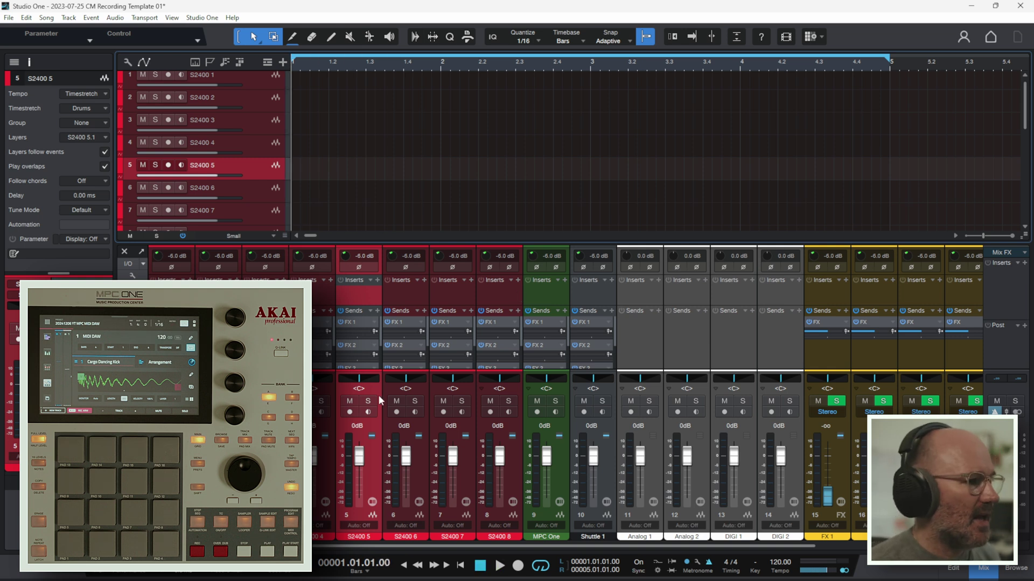
# Add an Arturia Jun-6 V instrument track between tracks 5 and 6
pyautogui.press('F5')
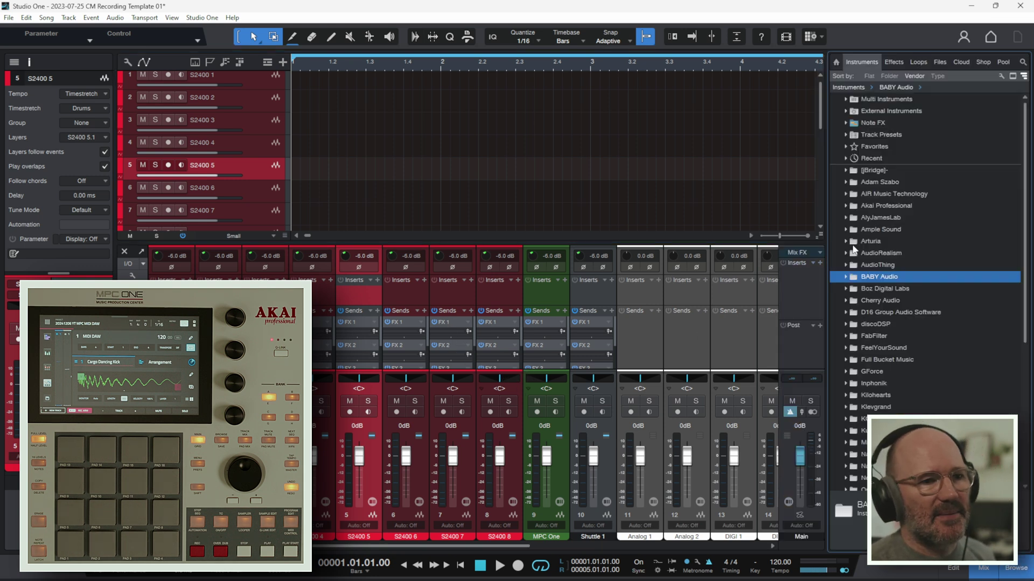
pyautogui.click(839, 240)
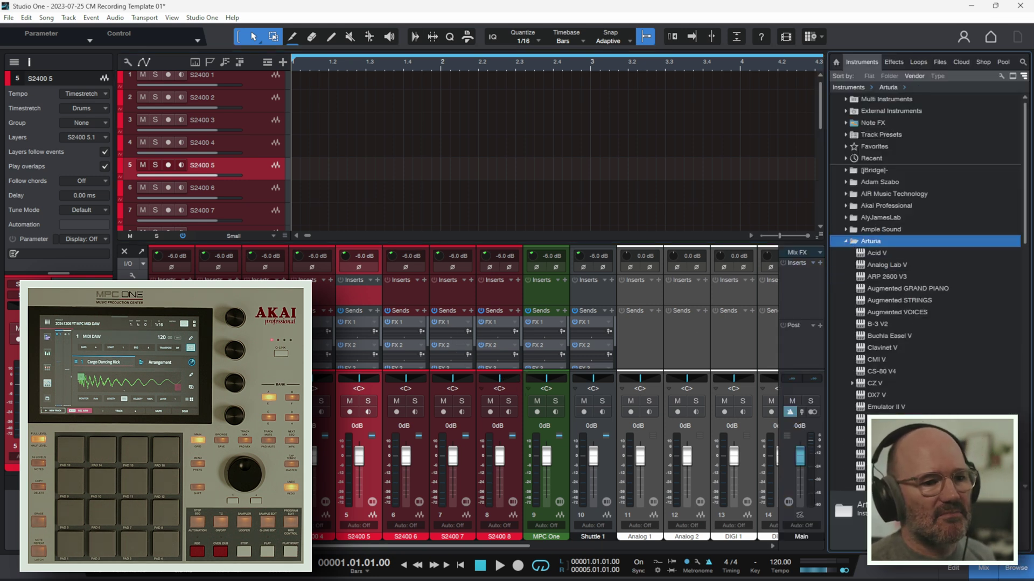
pyautogui.moveTo(860, 431); pyautogui.dragTo(264, 181)
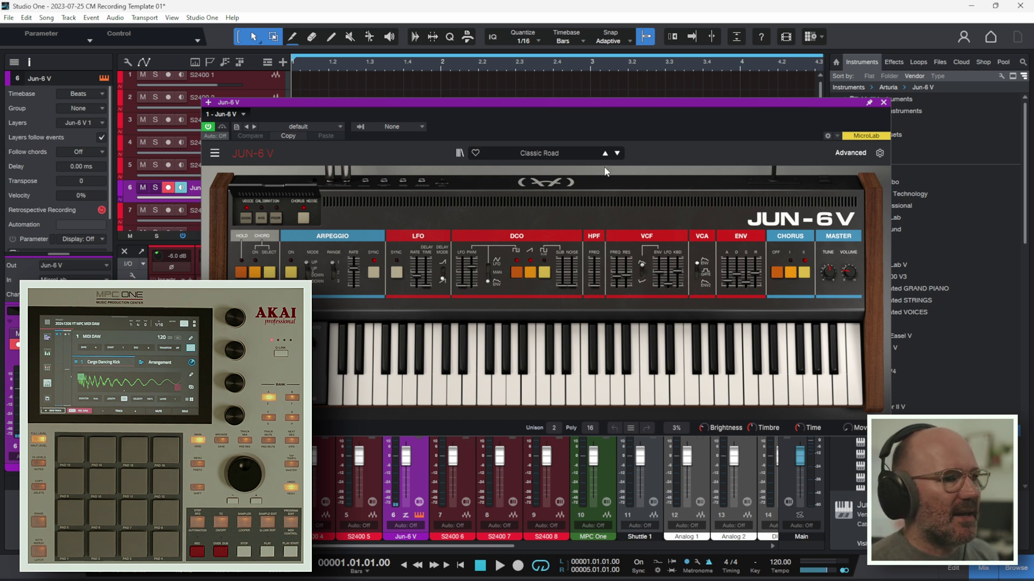
# Audition the Jun-6 V with a play and stop, then close its window
pyautogui.moveTo(608, 99); pyautogui.dragTo(563, 64)
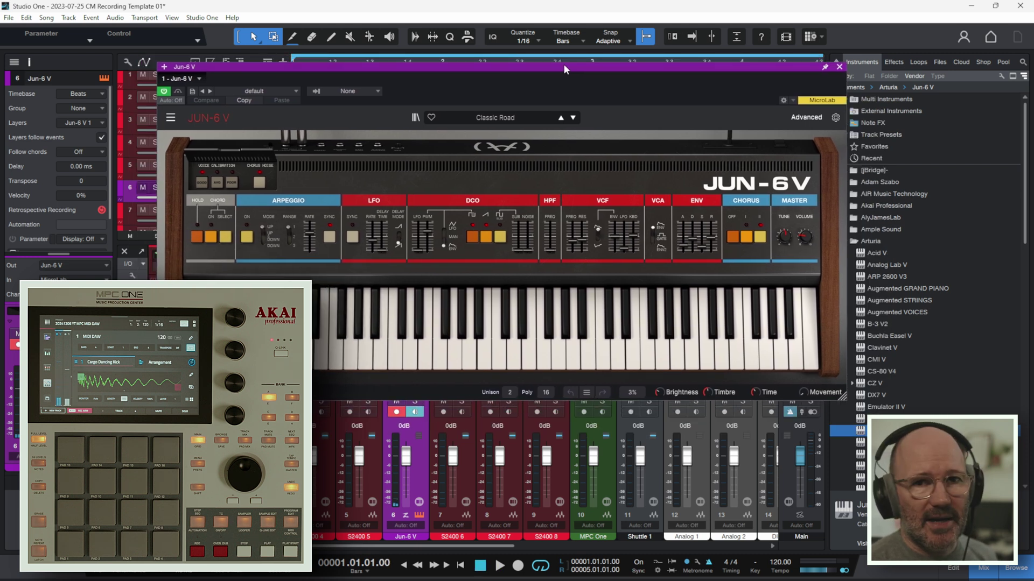
pyautogui.press('space')
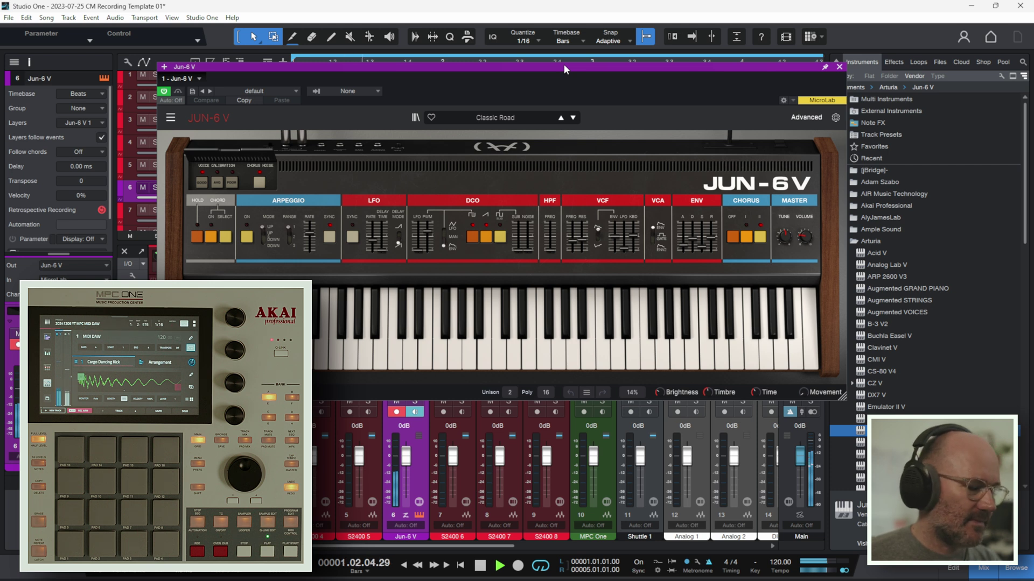
pyautogui.press('space')
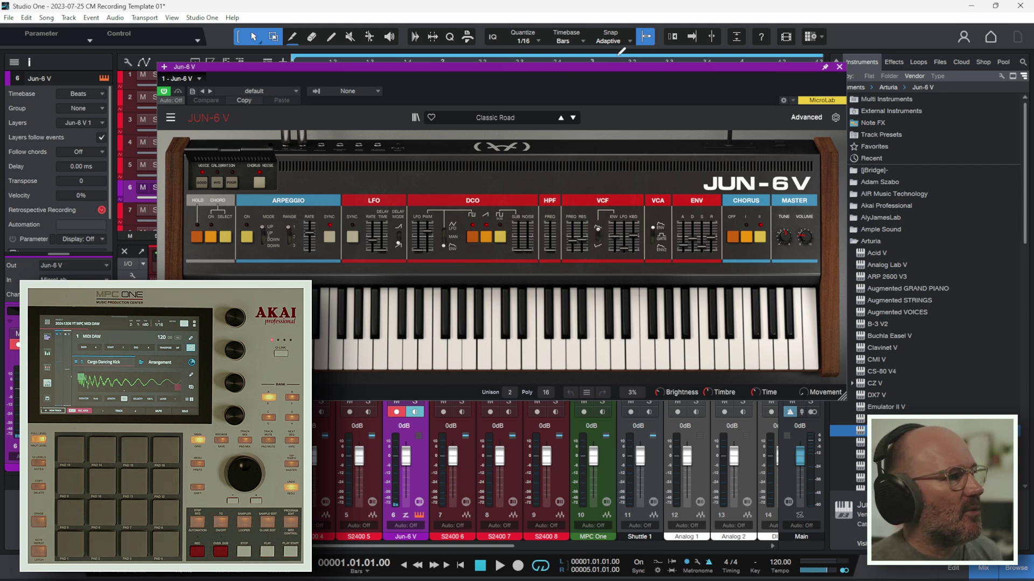
pyautogui.click(839, 68)
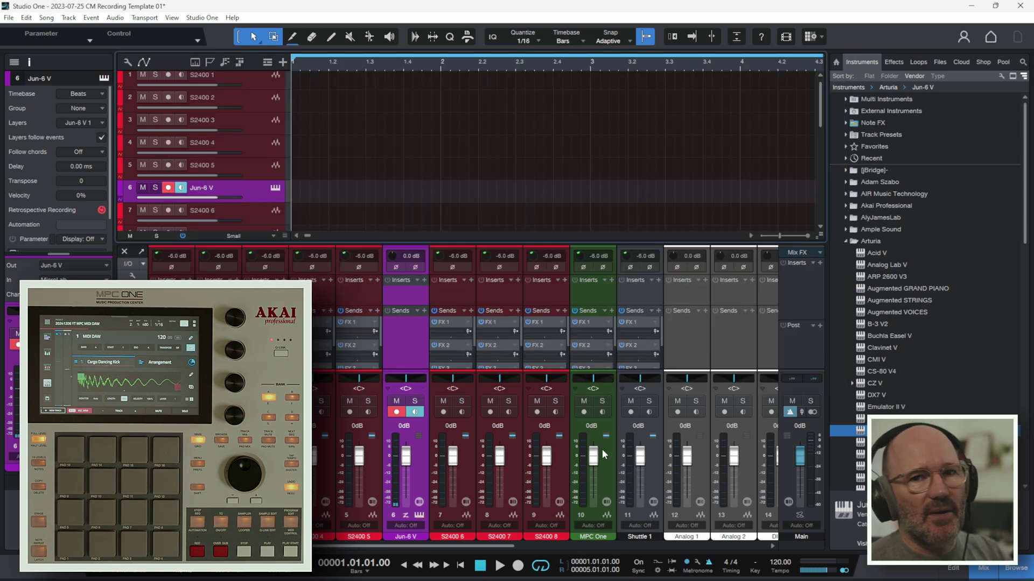
# Mute the MPC One mixer channel and test it with a play and stop
pyautogui.click(584, 402)
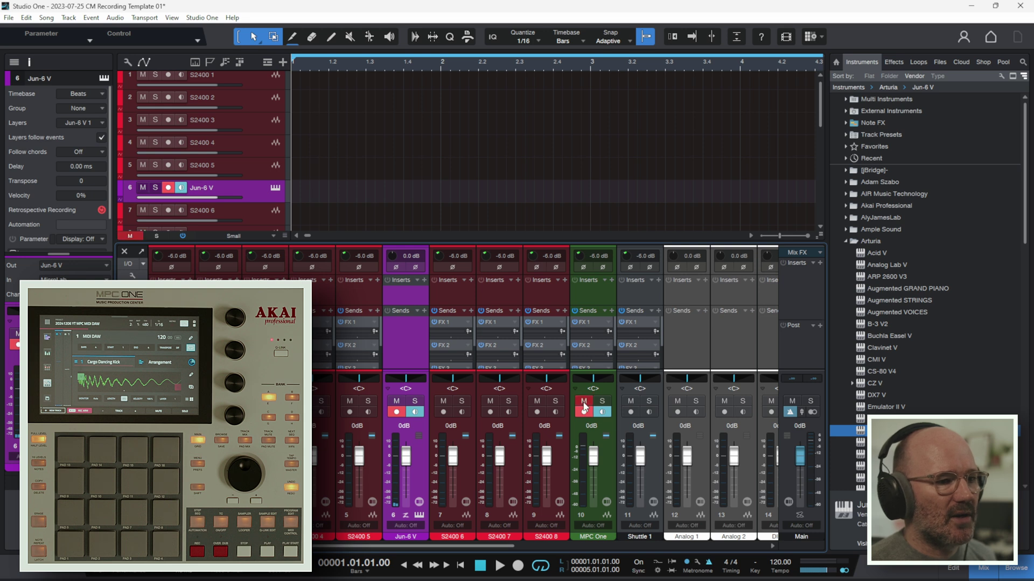
pyautogui.press('space')
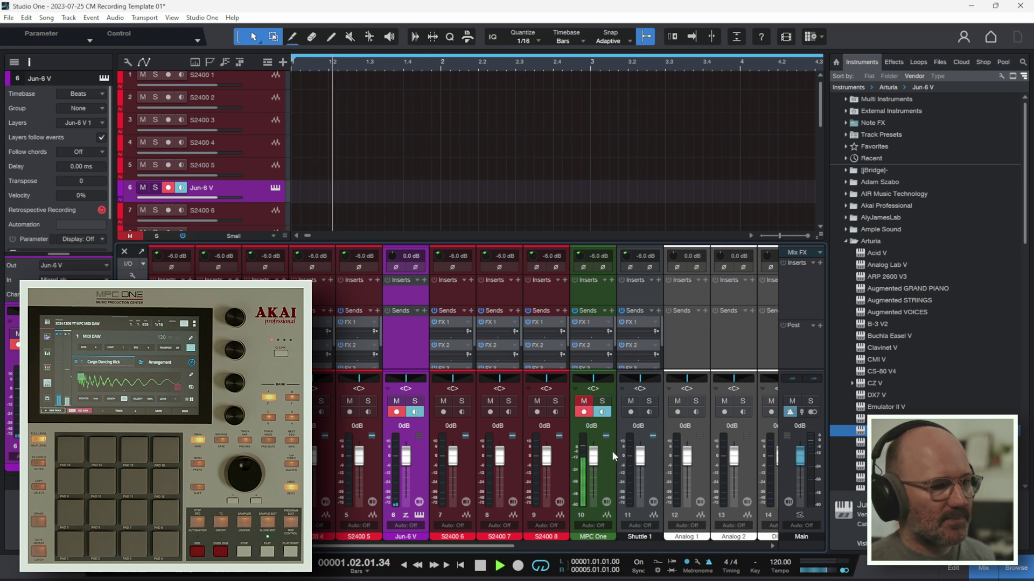
pyautogui.press('space')
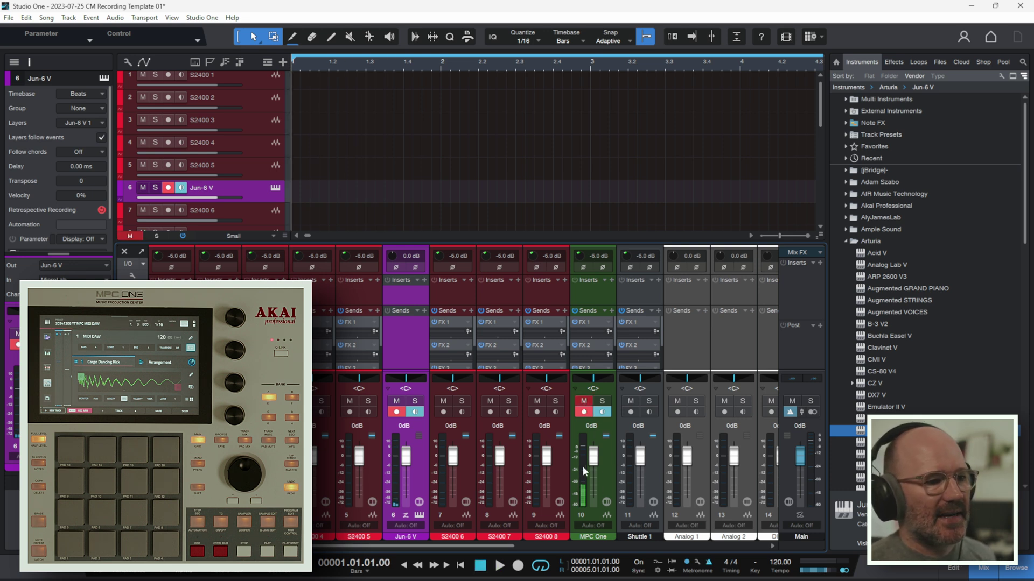
# Select the MPC One track (track 10) and play and stop again
pyautogui.scroll(-3, 265, 195)
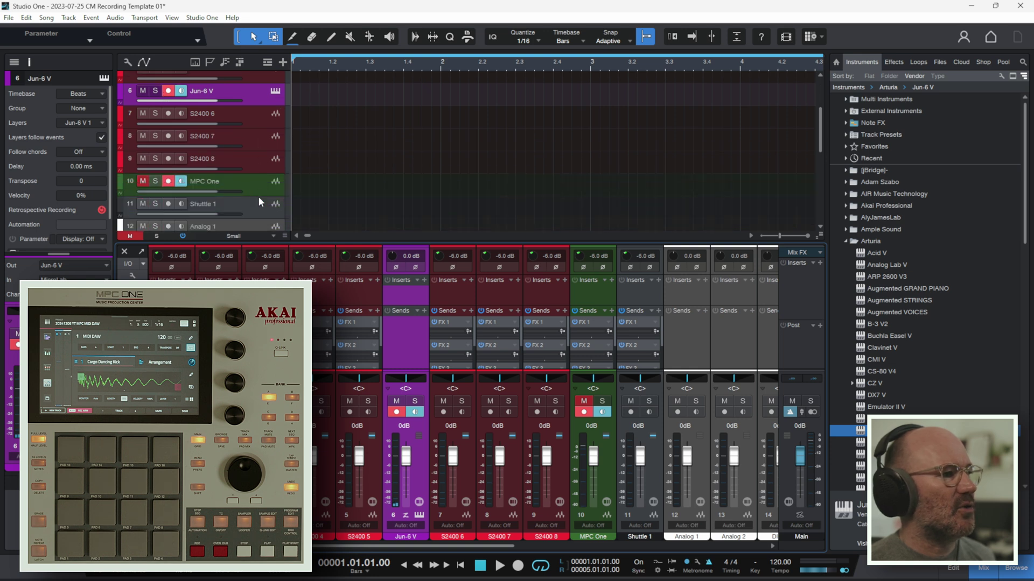
pyautogui.click(242, 181)
pyautogui.press('space')
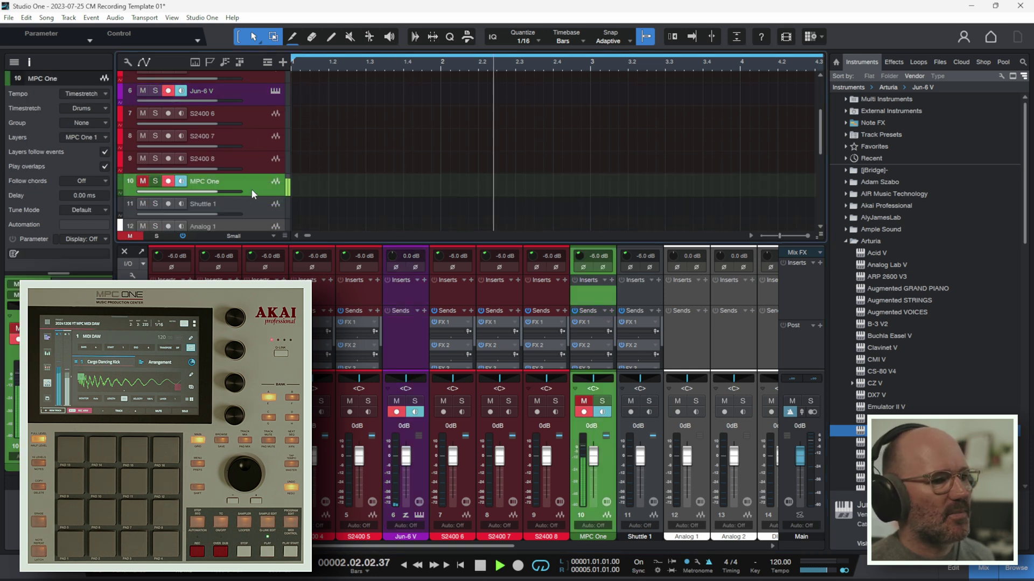
pyautogui.press('space')
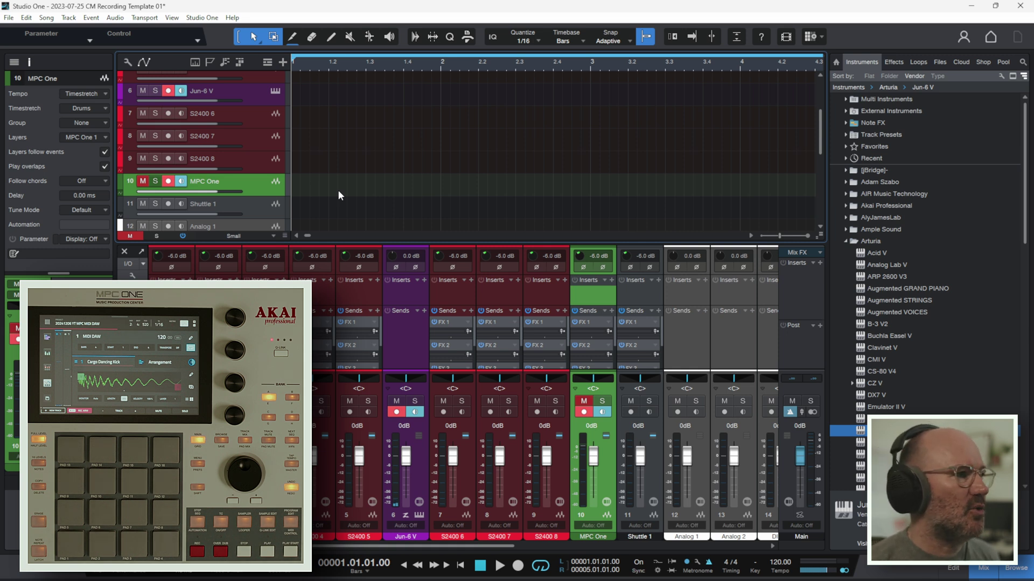
pyautogui.scroll(3, 304, 173)
pyautogui.scroll(2, 253, 140)
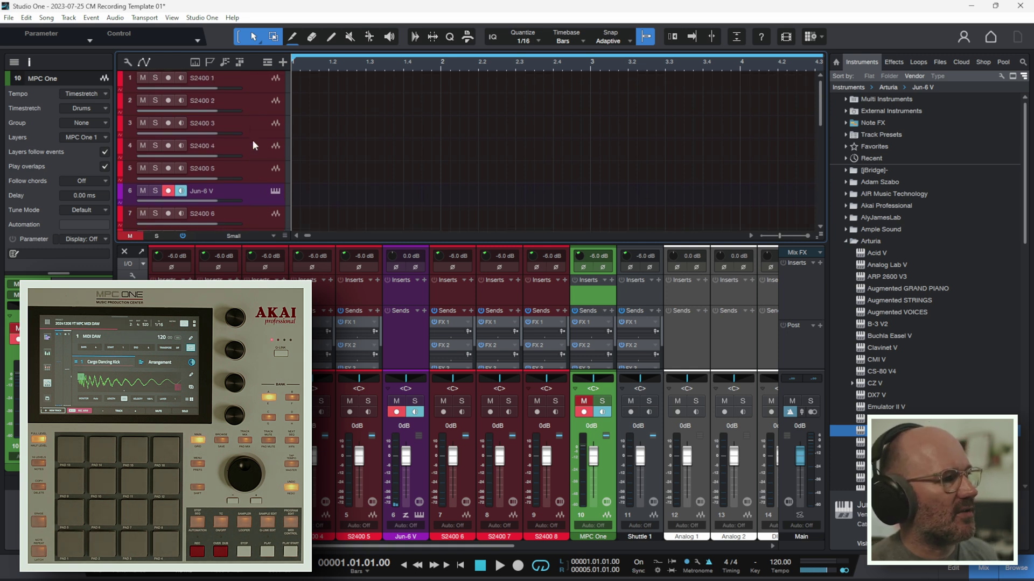
pyautogui.scroll(-2, 253, 140)
pyautogui.scroll(-5, 256, 212)
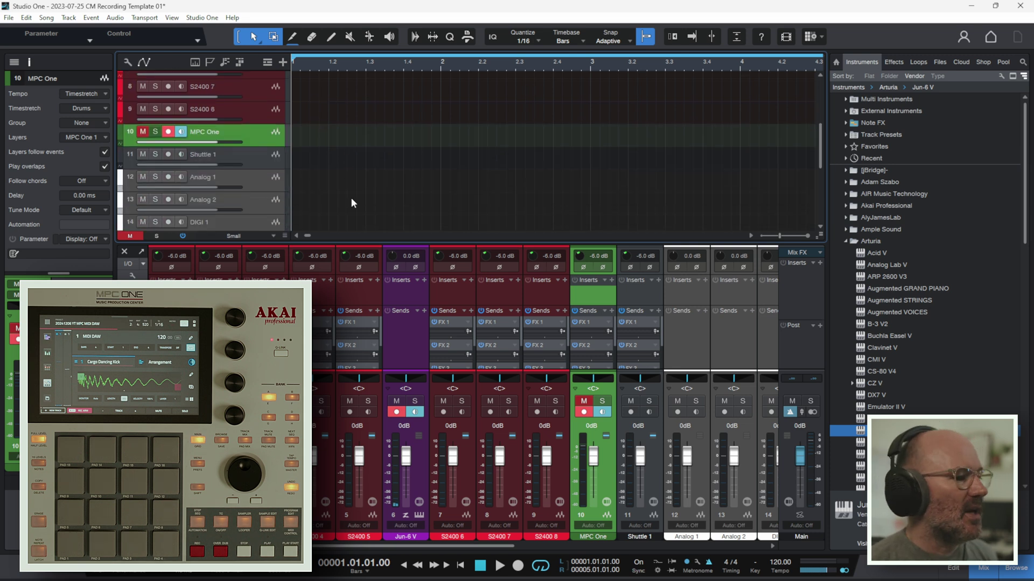
pyautogui.scroll(7, 413, 192)
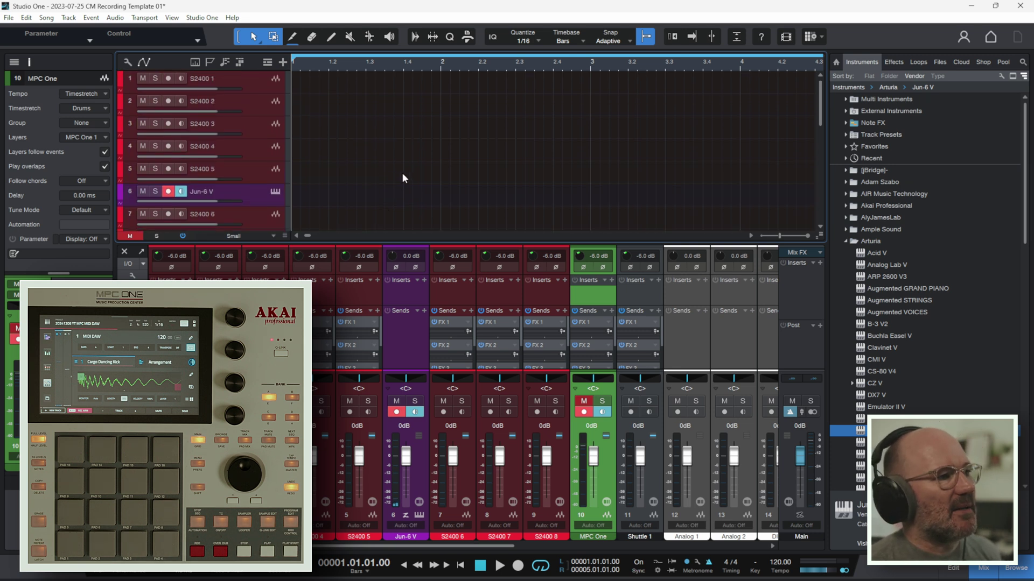
pyautogui.scroll(-4, 387, 161)
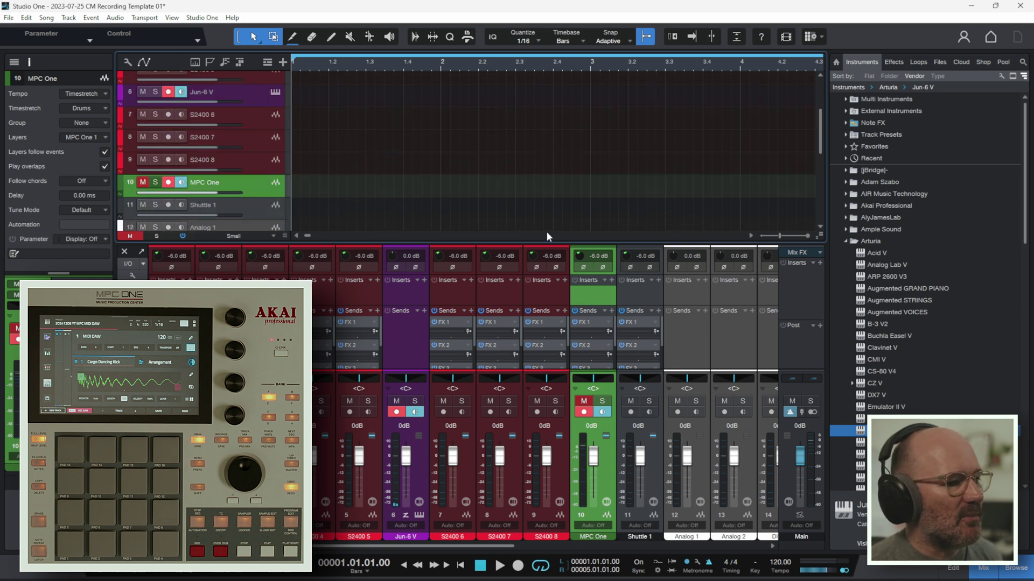